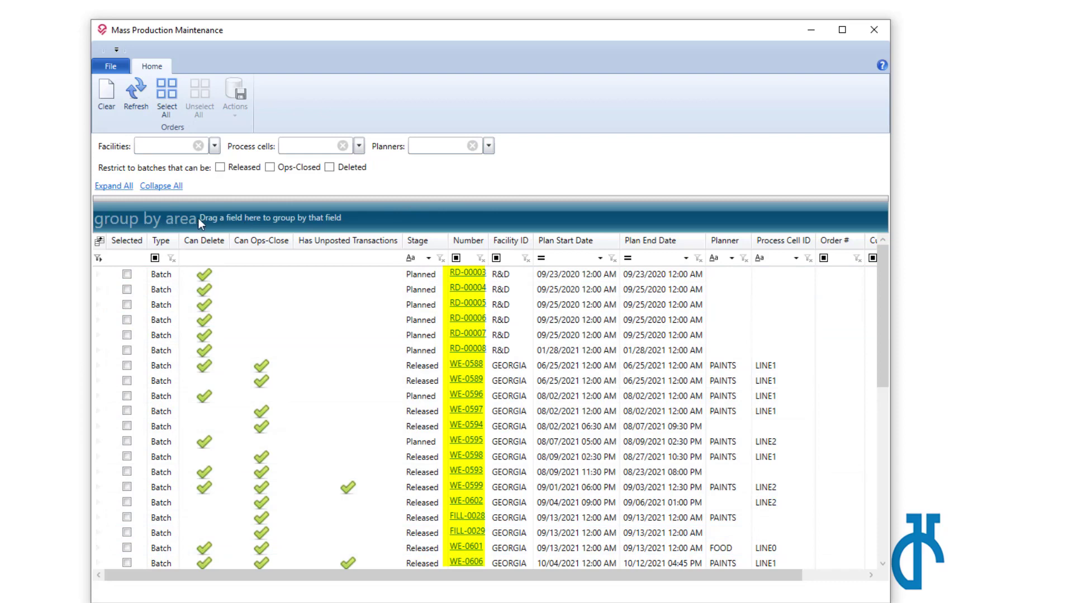
Step: Group the batch list by Facility ID and remove the grouping again
drag(508, 242, 506, 221)
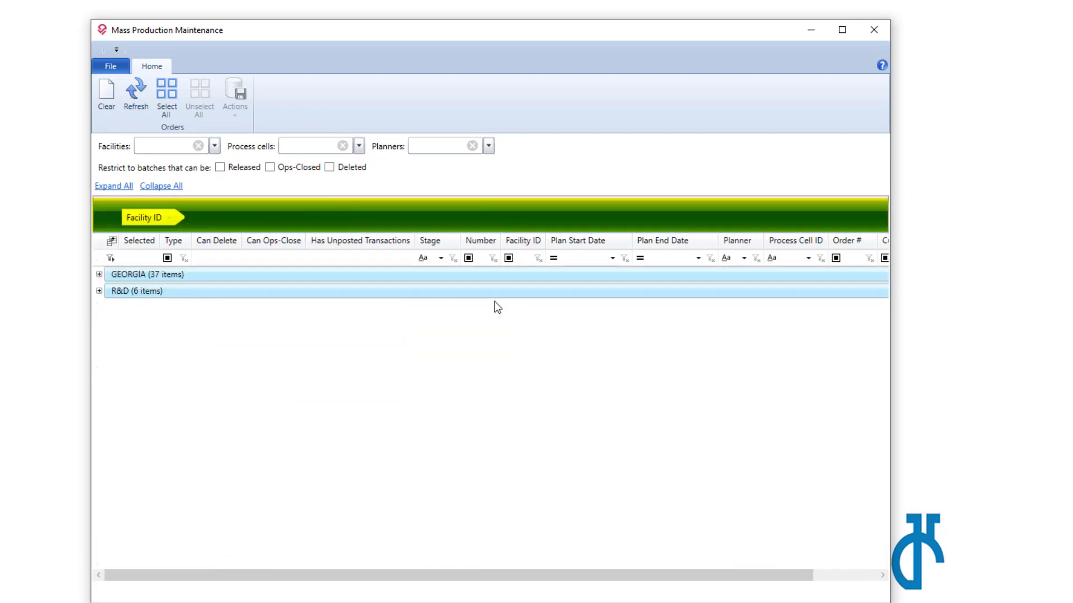
drag(162, 224, 237, 245)
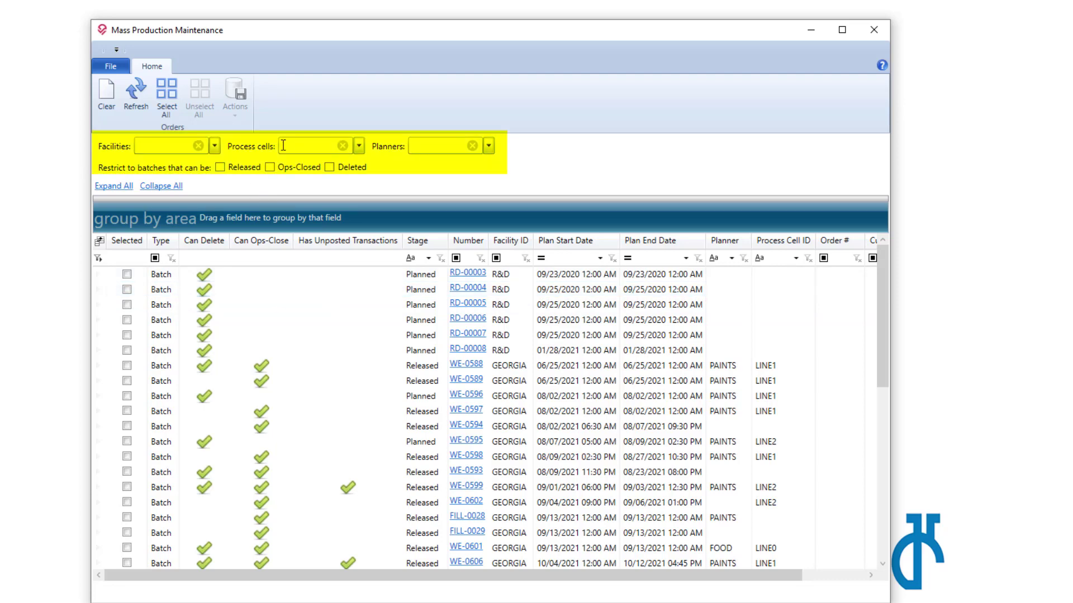
Step: Filter the batch list to the R&D Lab facility and refresh it
click(215, 147)
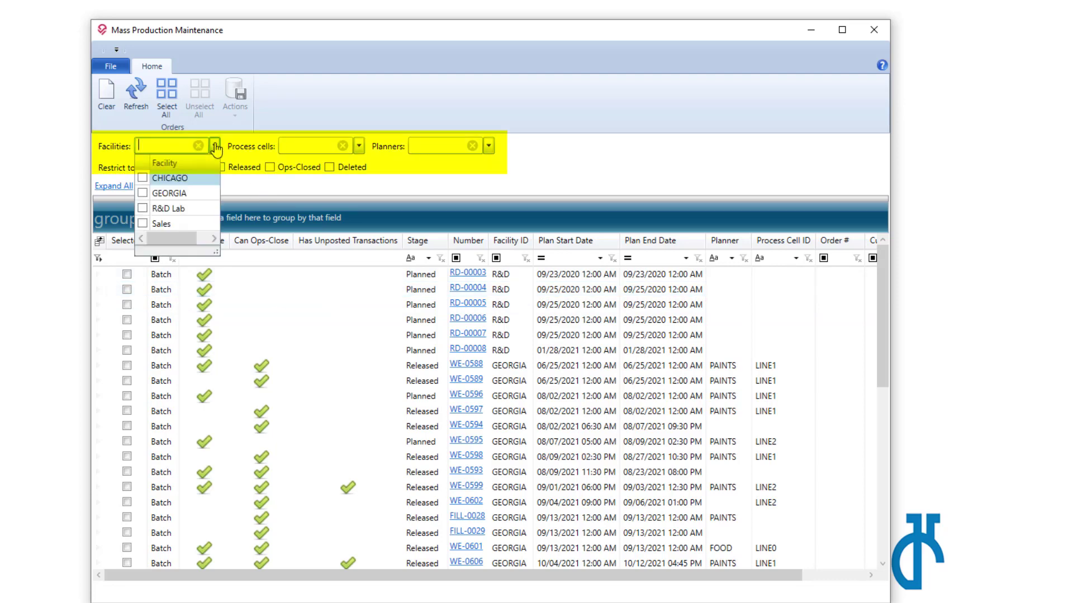
click(142, 209)
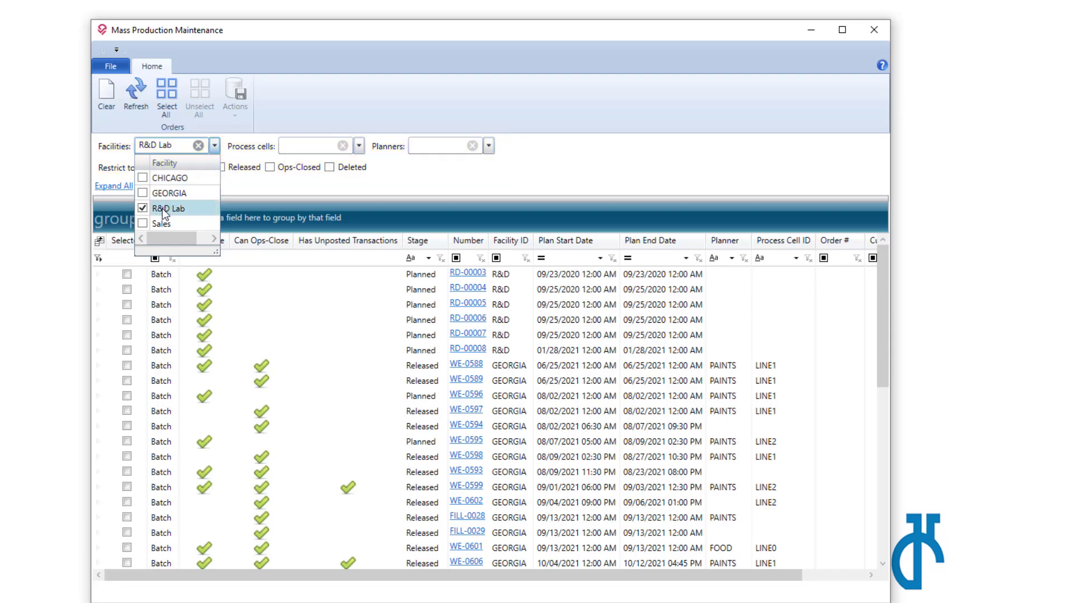
click(178, 138)
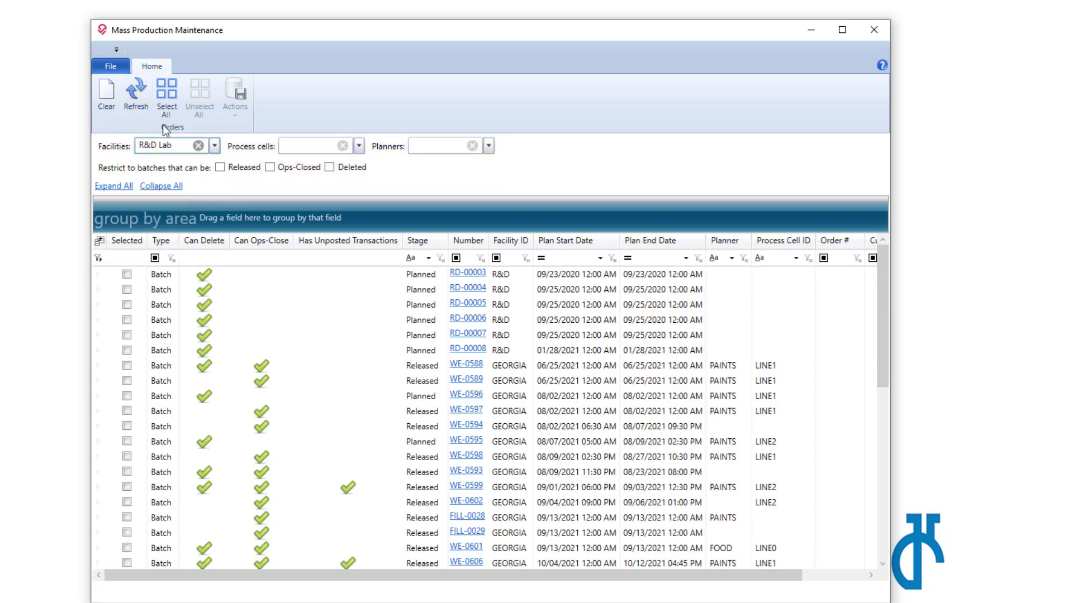
click(136, 94)
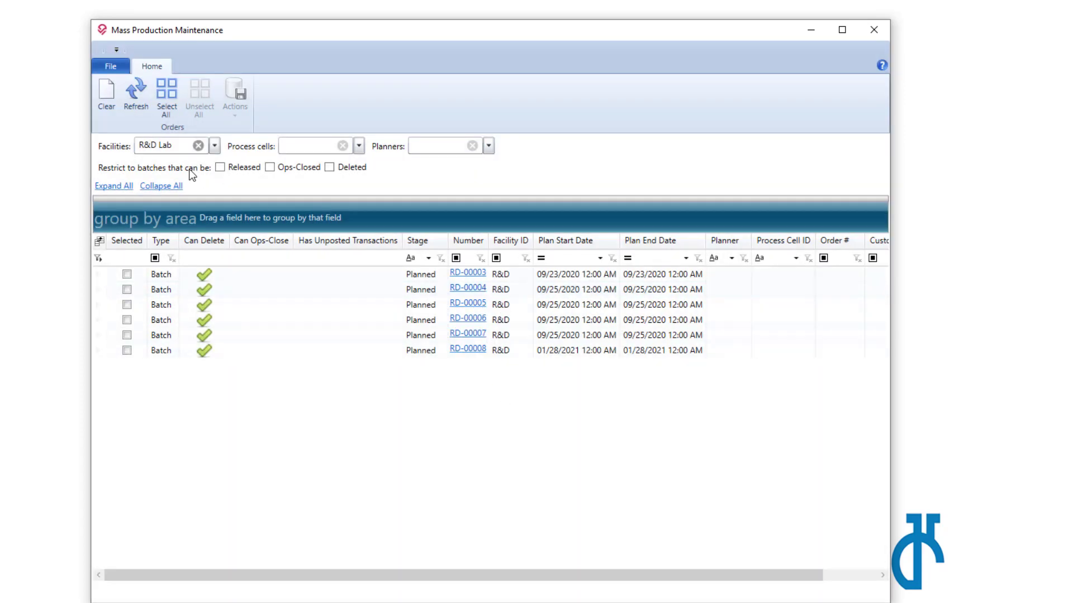
Step: Clear the facility filter, check the available process cell and planner filter choices, and reload the unfiltered batch list
click(197, 146)
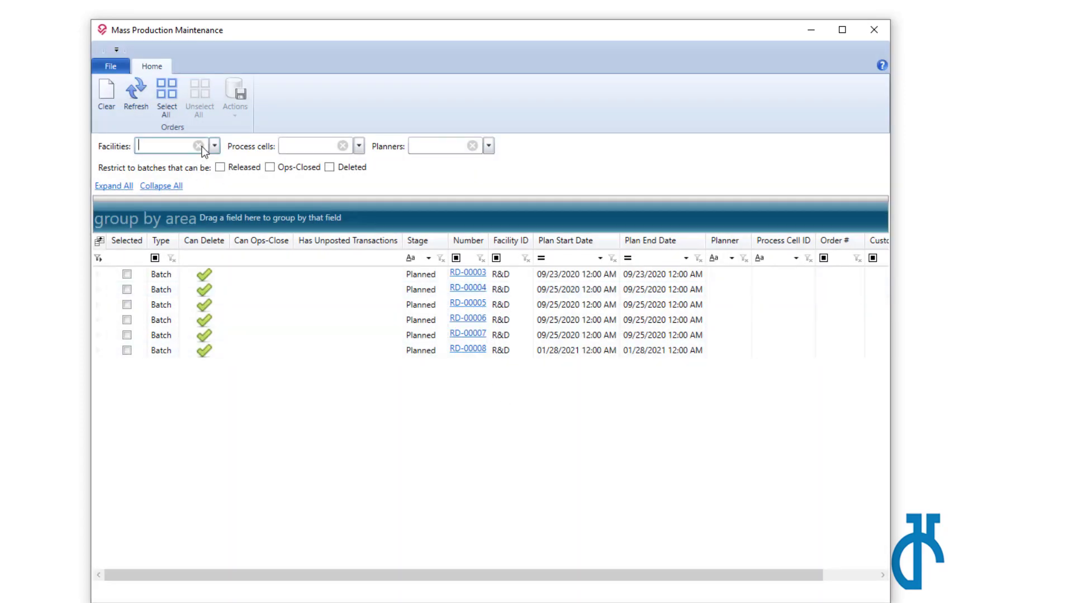
click(358, 147)
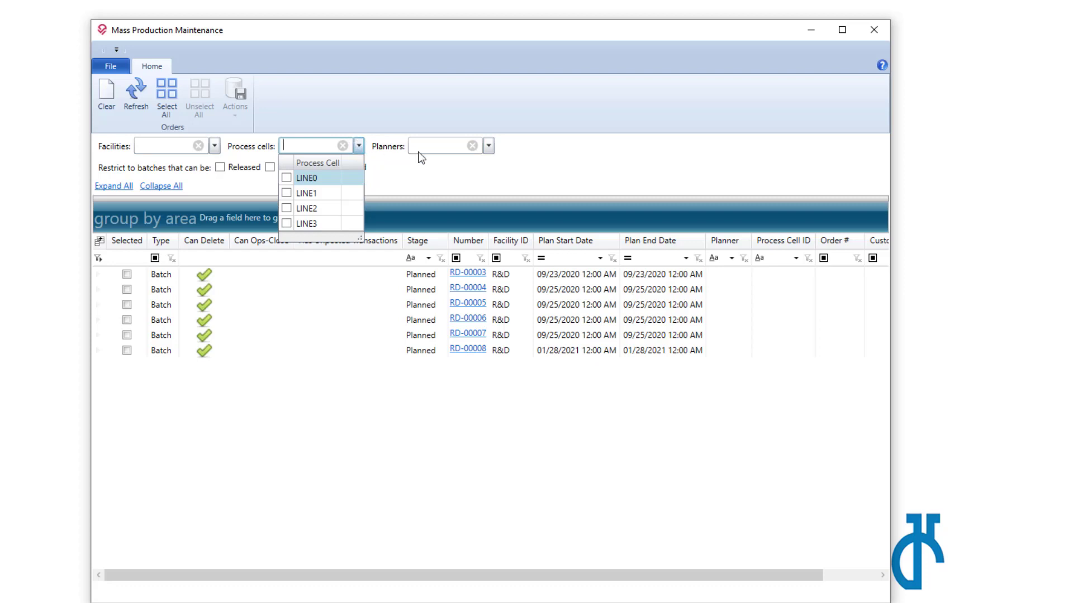
click(490, 149)
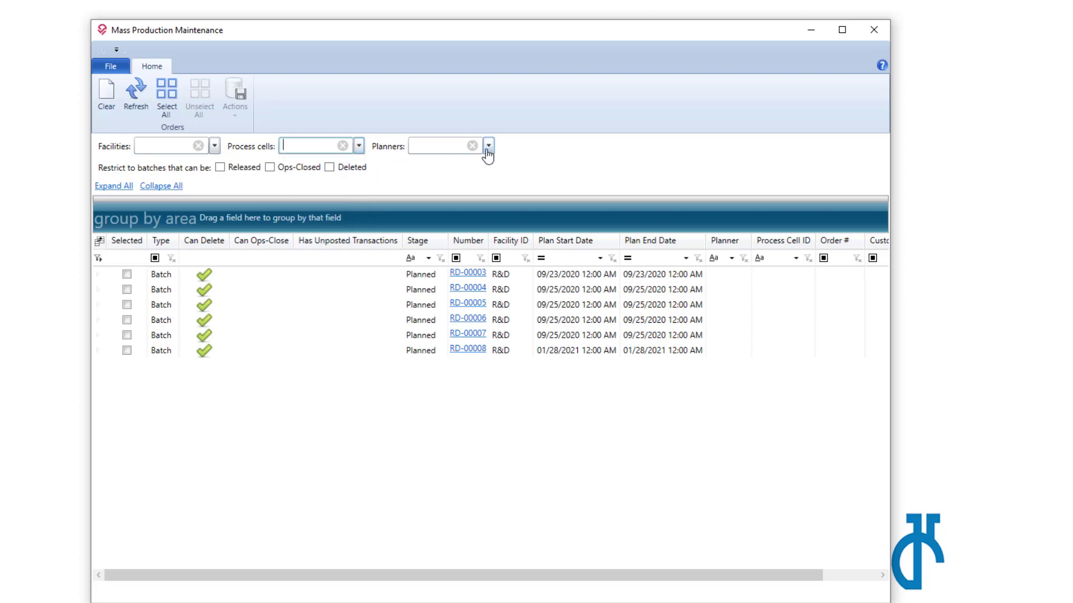
click(488, 148)
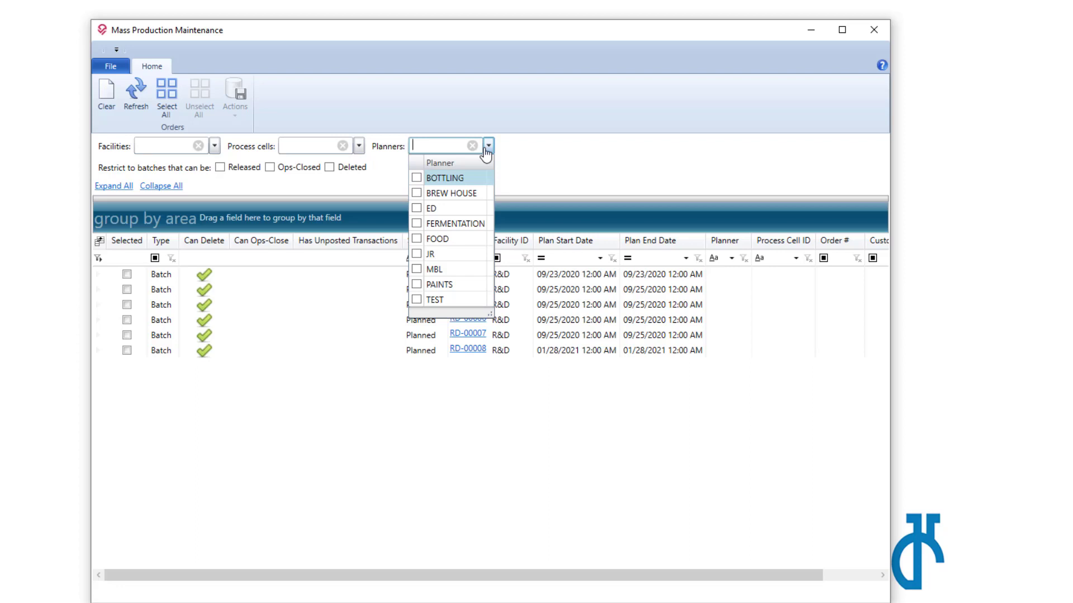
click(571, 164)
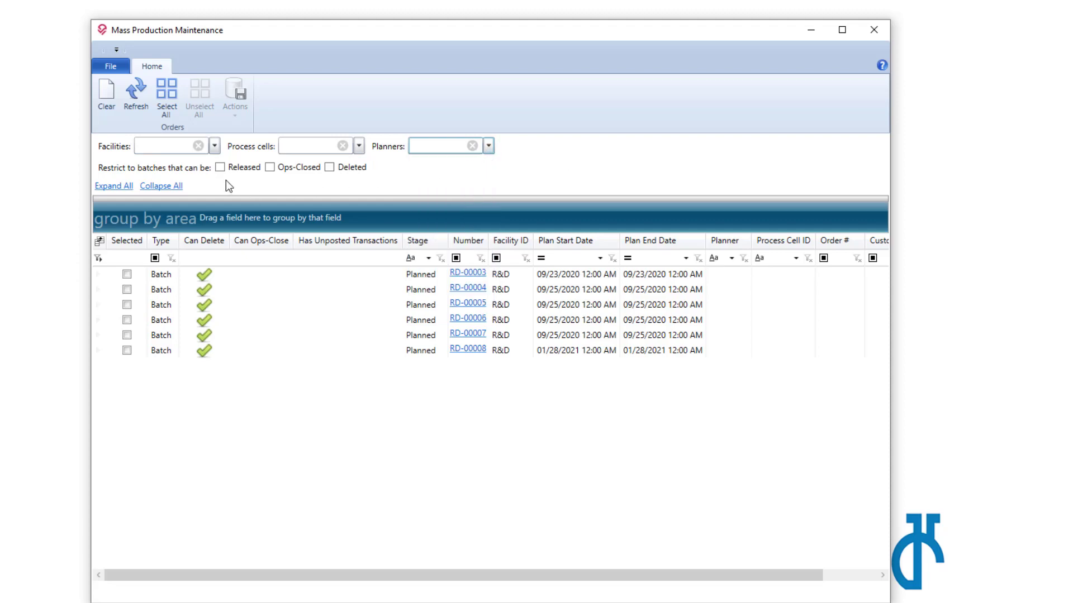
click(137, 92)
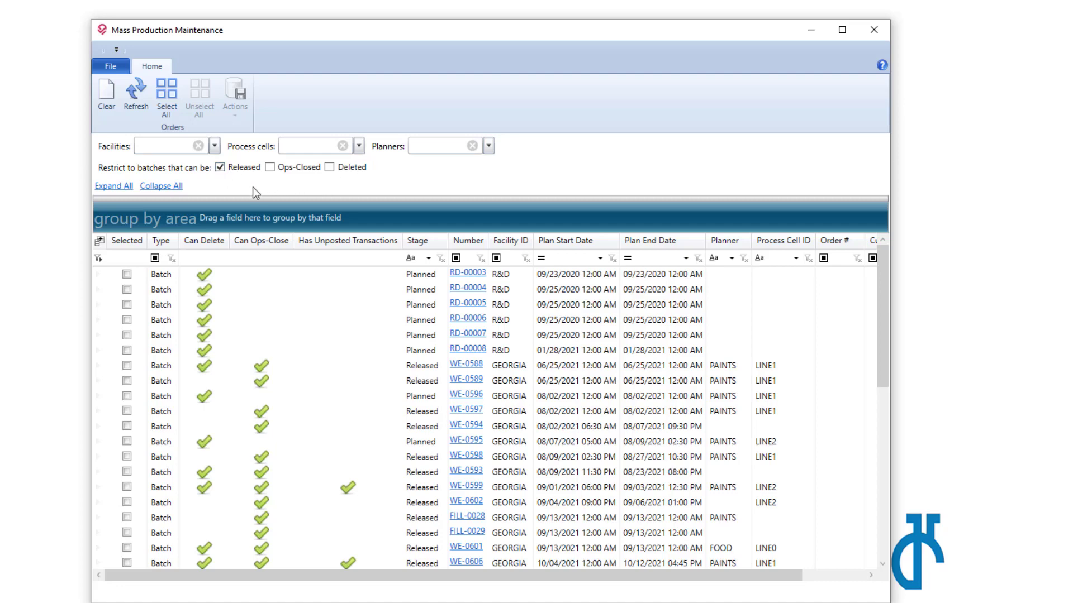
Step: Restrict the batch list in turn to batches that can be released, ops-closed and deleted, refreshing it for each restriction
click(133, 102)
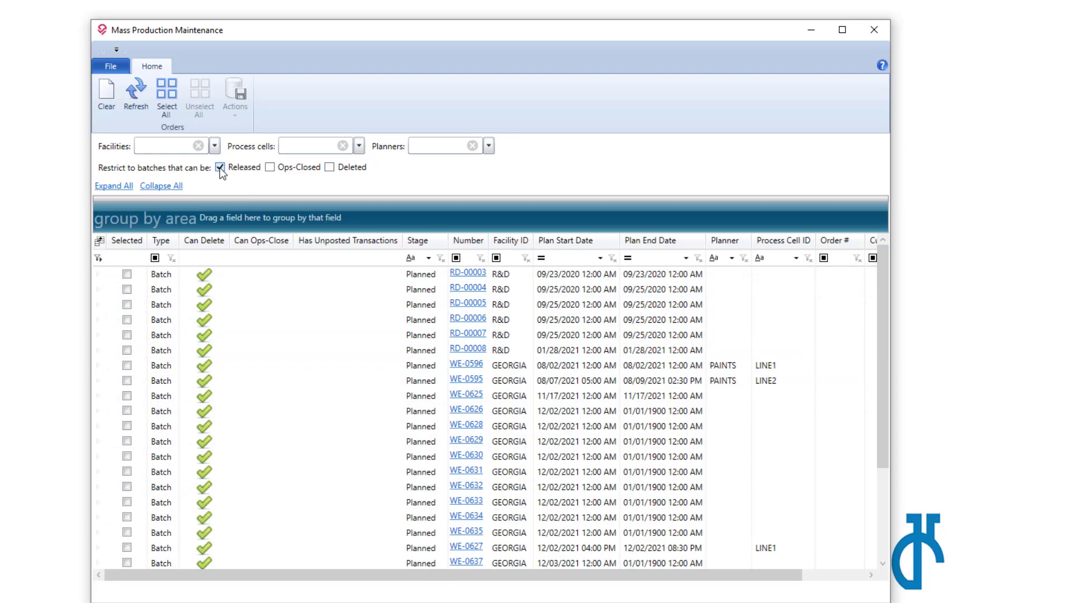
click(270, 168)
click(133, 99)
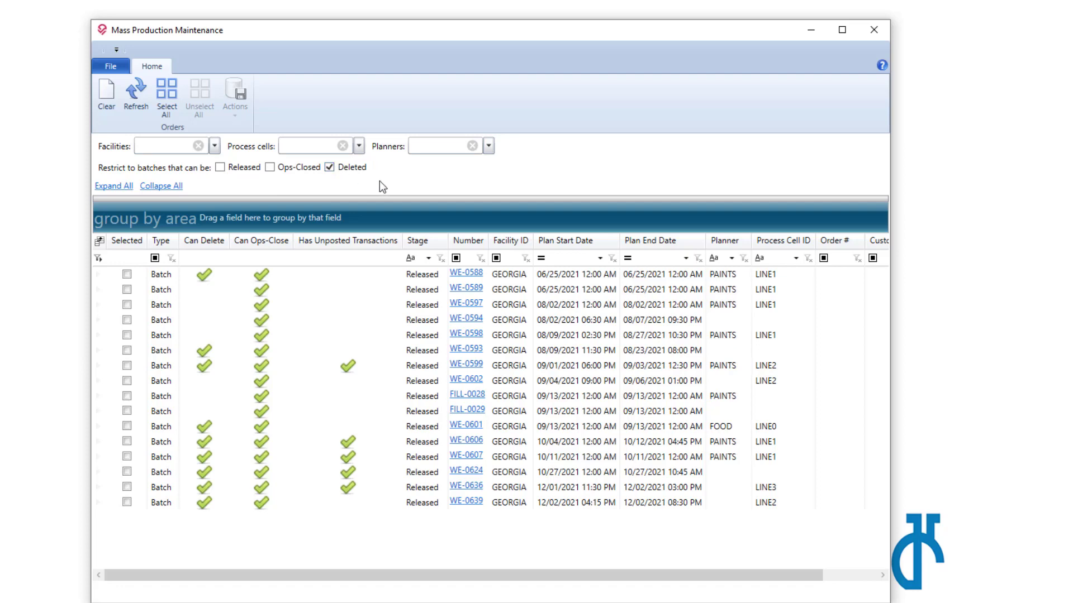
click(144, 105)
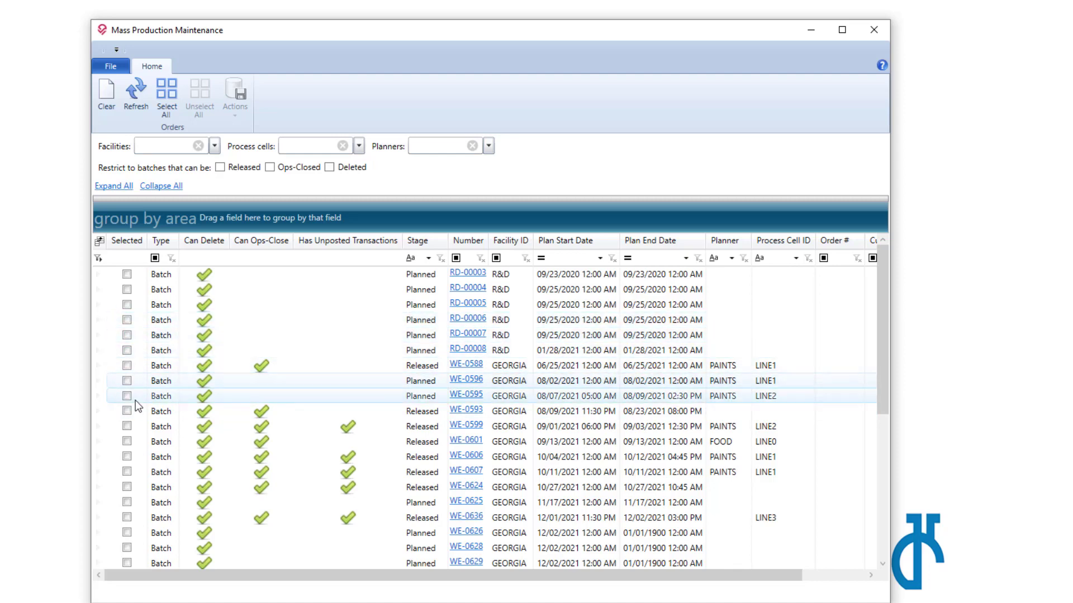
Step: Select only batches RD-00006 and RD-00007 and release them
click(127, 427)
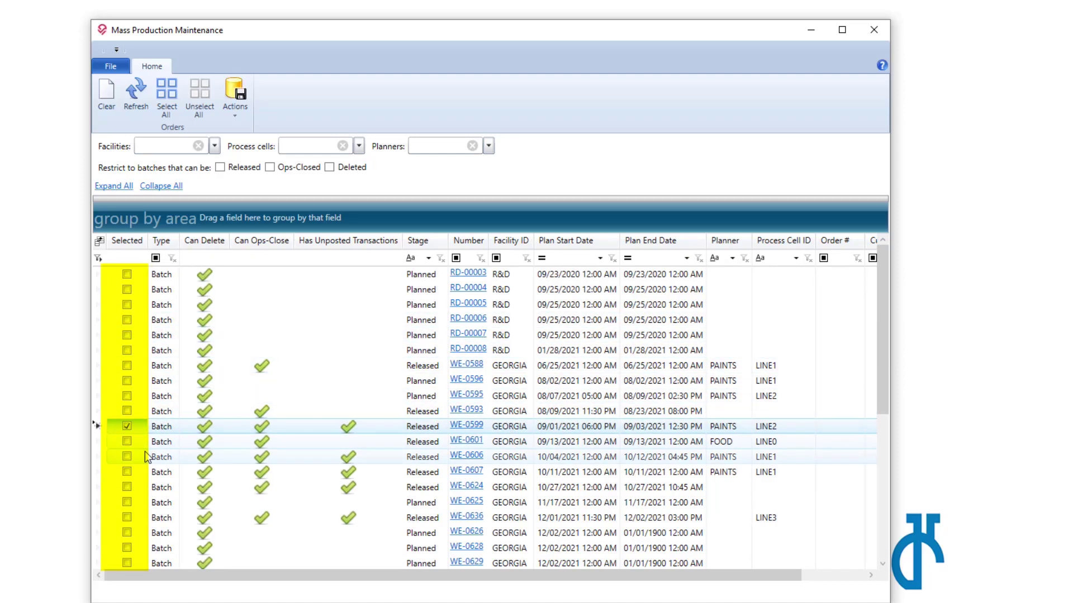
click(127, 427)
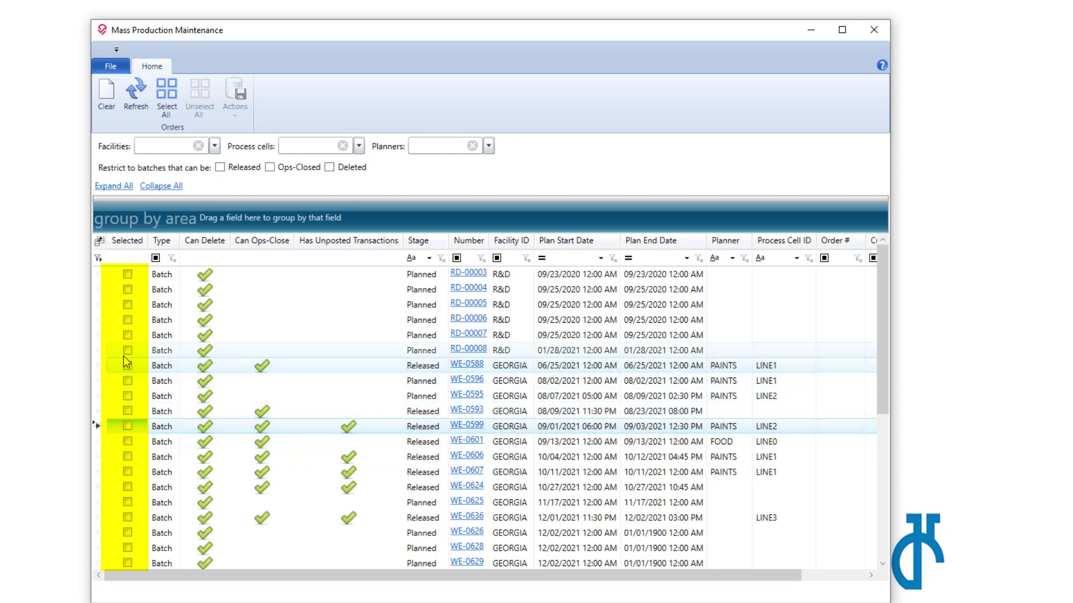
click(128, 320)
click(127, 334)
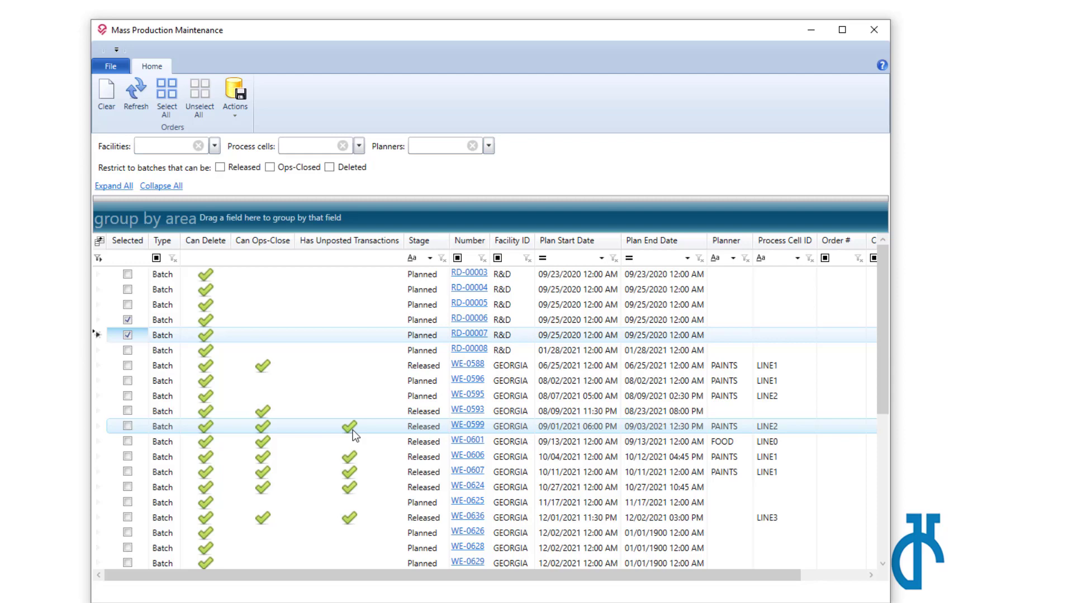
click(126, 335)
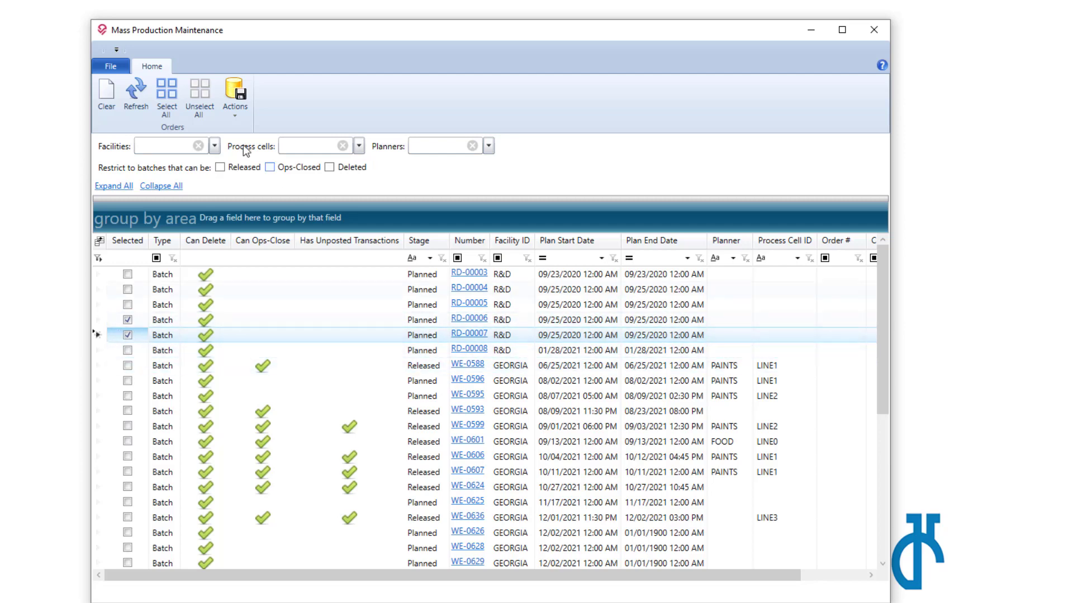
click(234, 109)
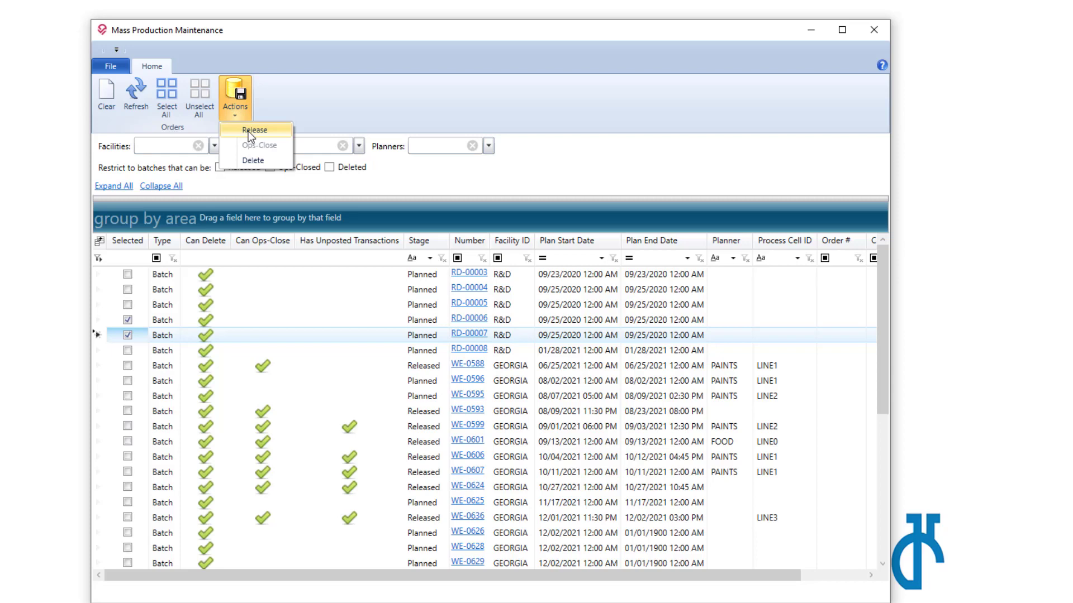
click(249, 132)
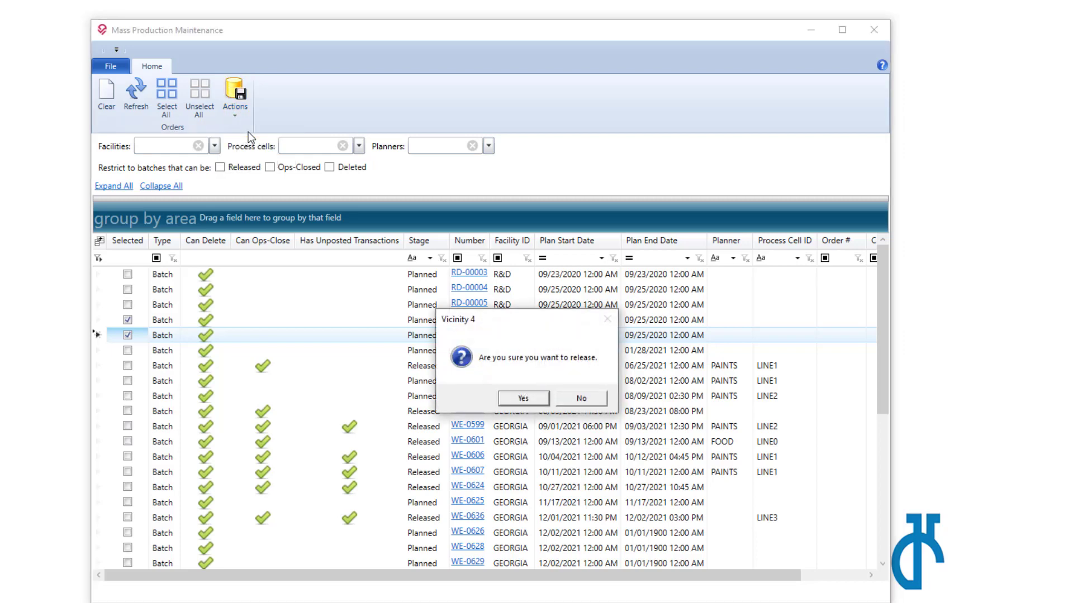
click(521, 399)
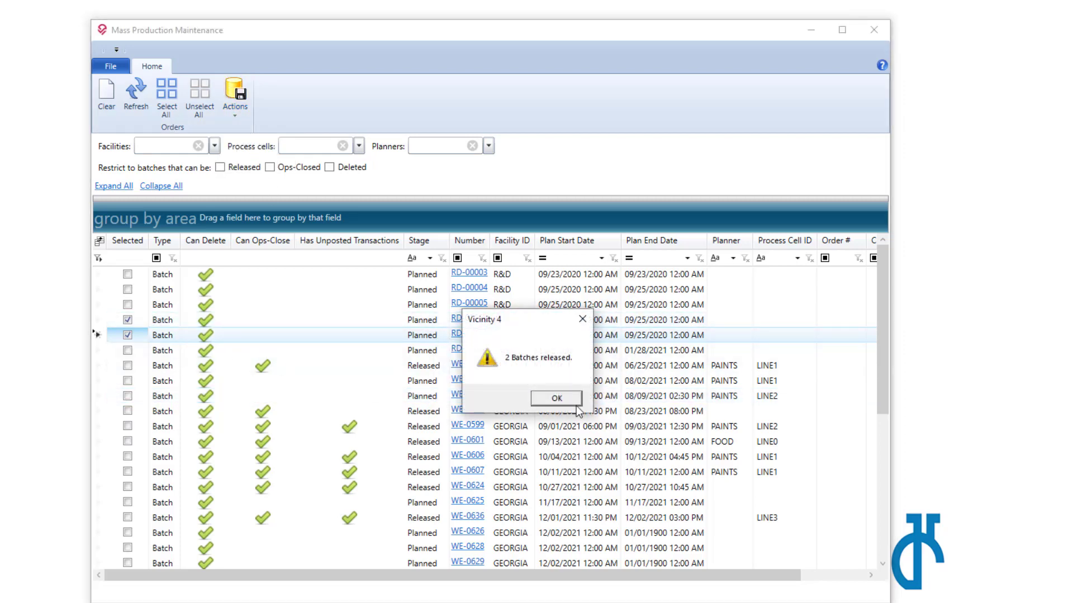
click(551, 396)
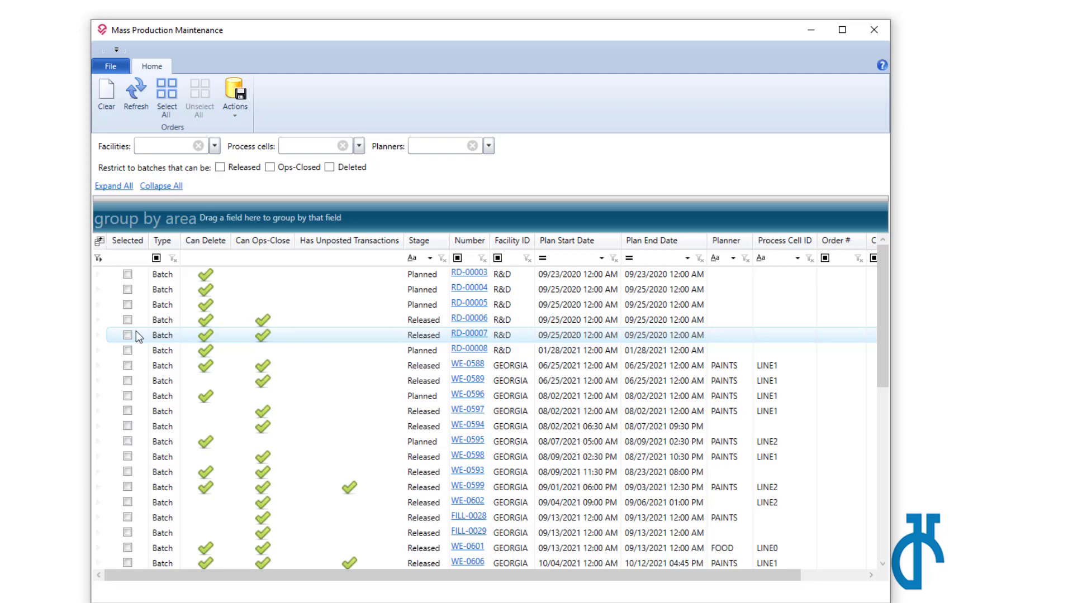
Step: Try to delete the released batches RD-00006 and RD-00007
click(127, 320)
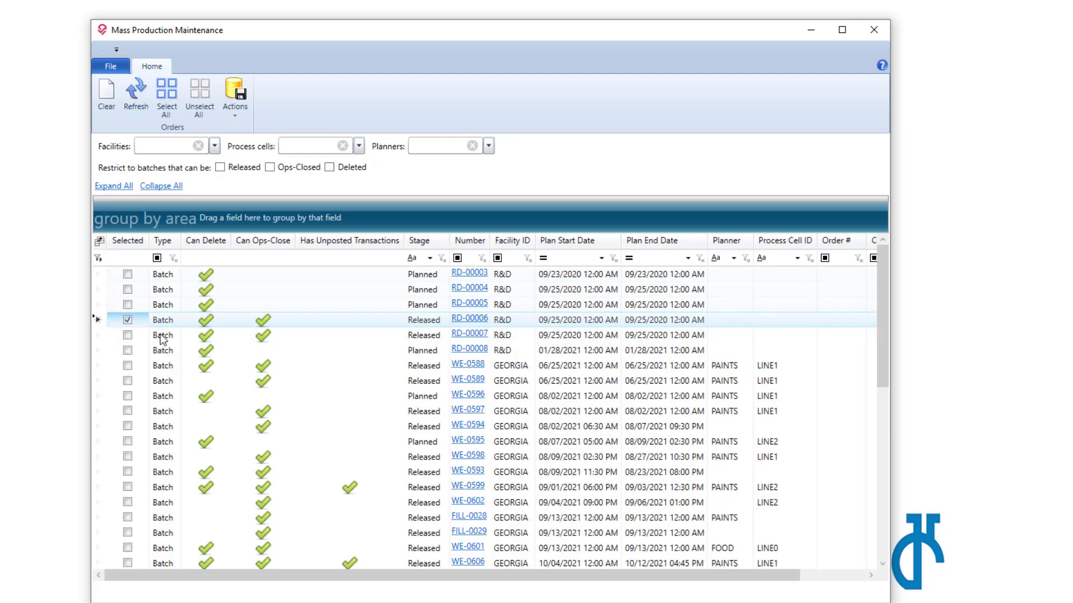
click(127, 335)
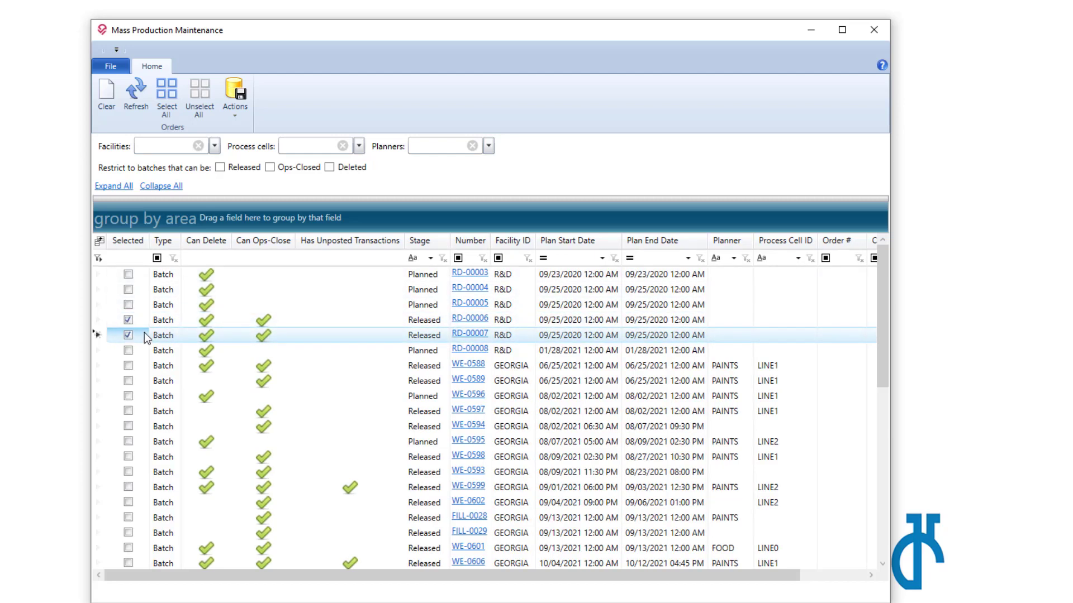
click(226, 111)
click(259, 162)
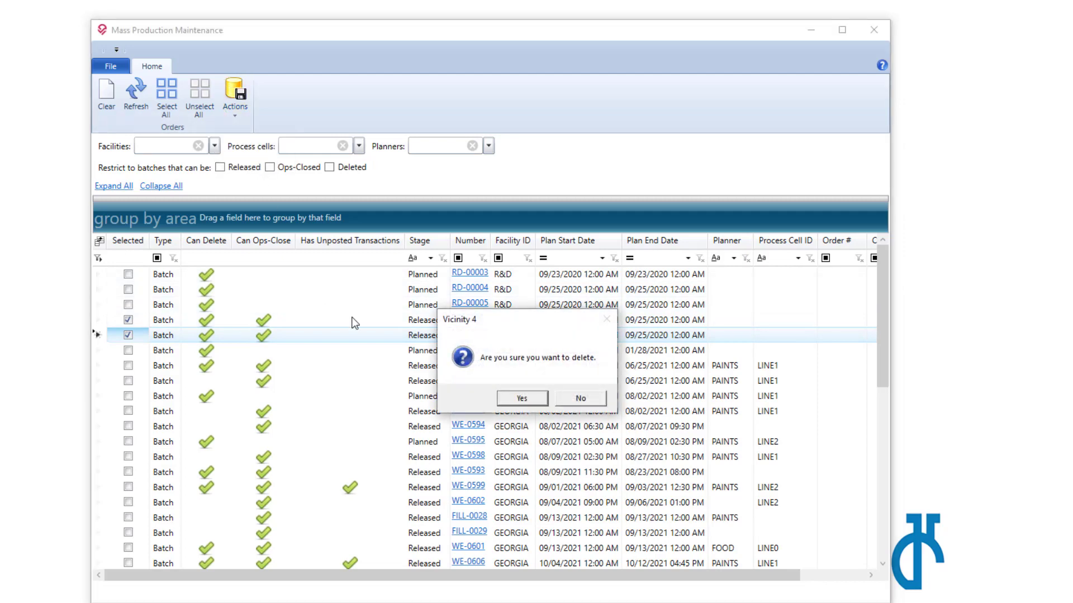
click(528, 398)
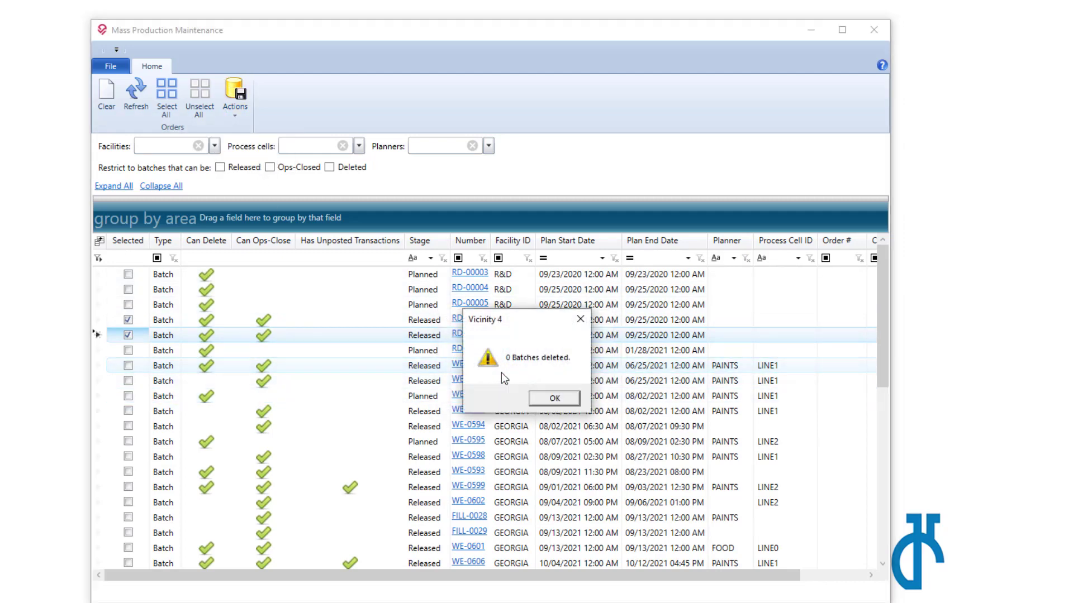
click(564, 398)
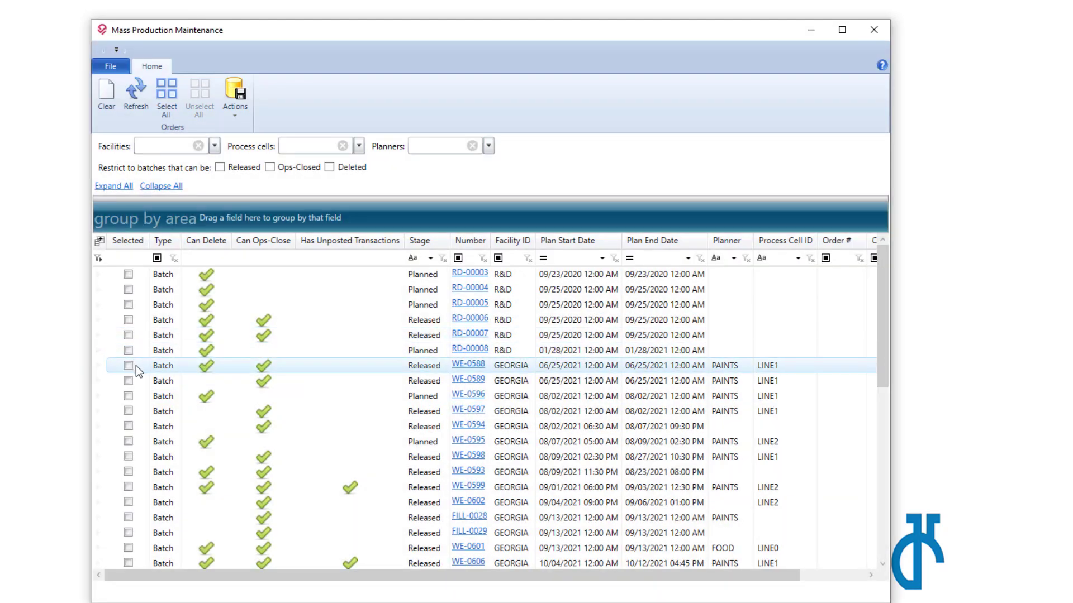
Step: Select batch WE-0588 and ops-close it
click(127, 367)
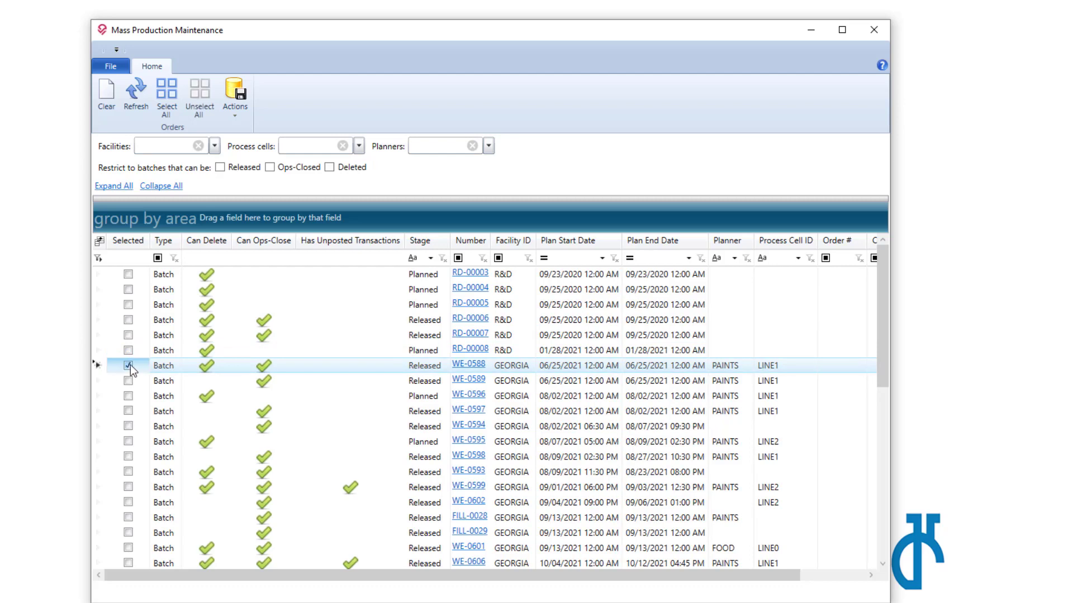
click(235, 114)
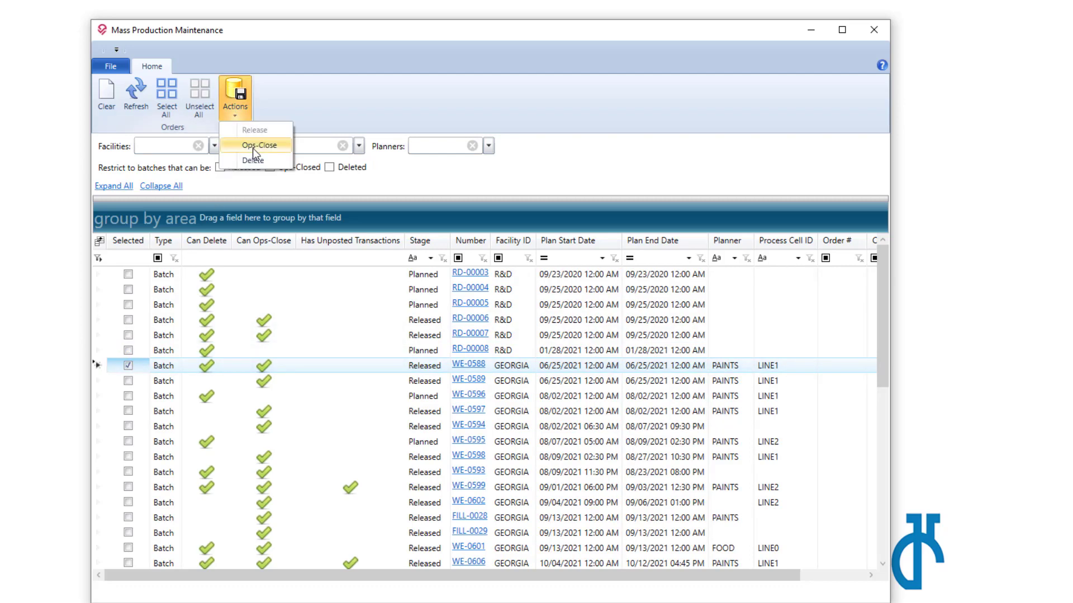
click(254, 146)
click(538, 397)
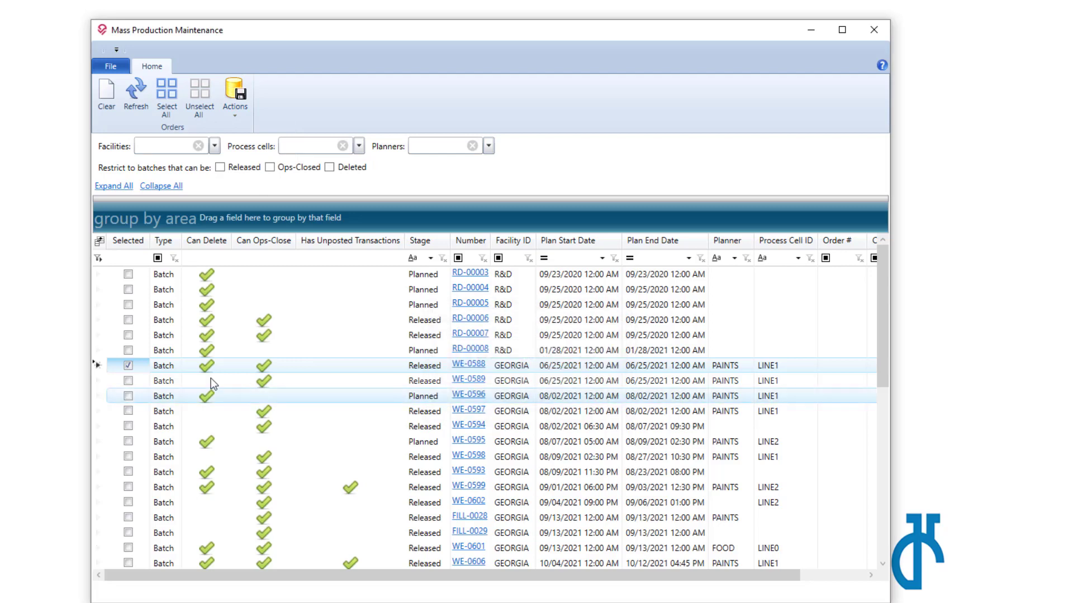
click(558, 399)
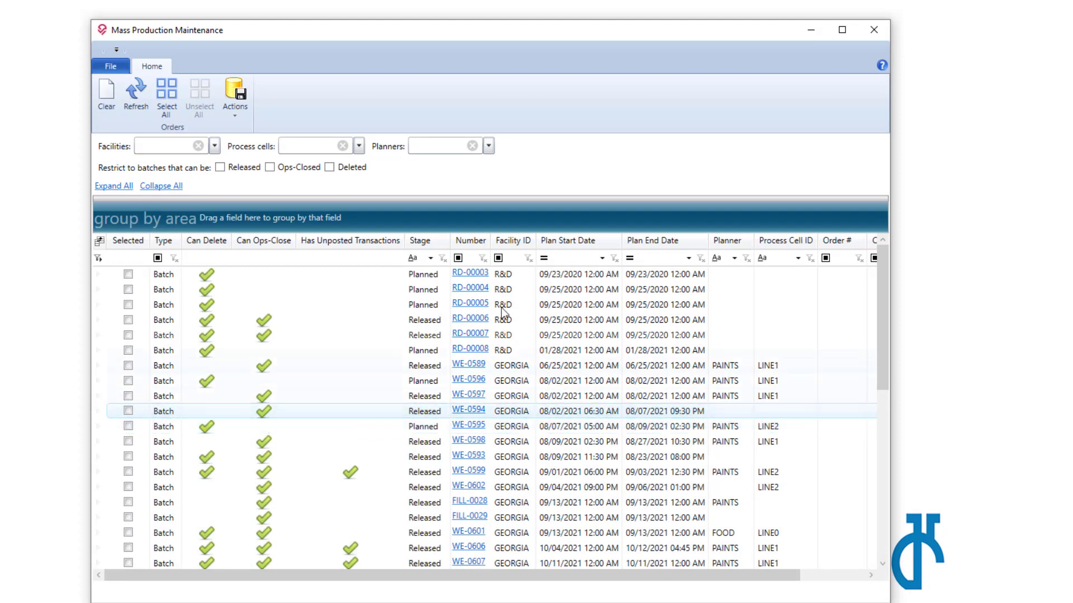
Step: Open the batch entry for WE-0596 to view its procedures, and close it
click(465, 385)
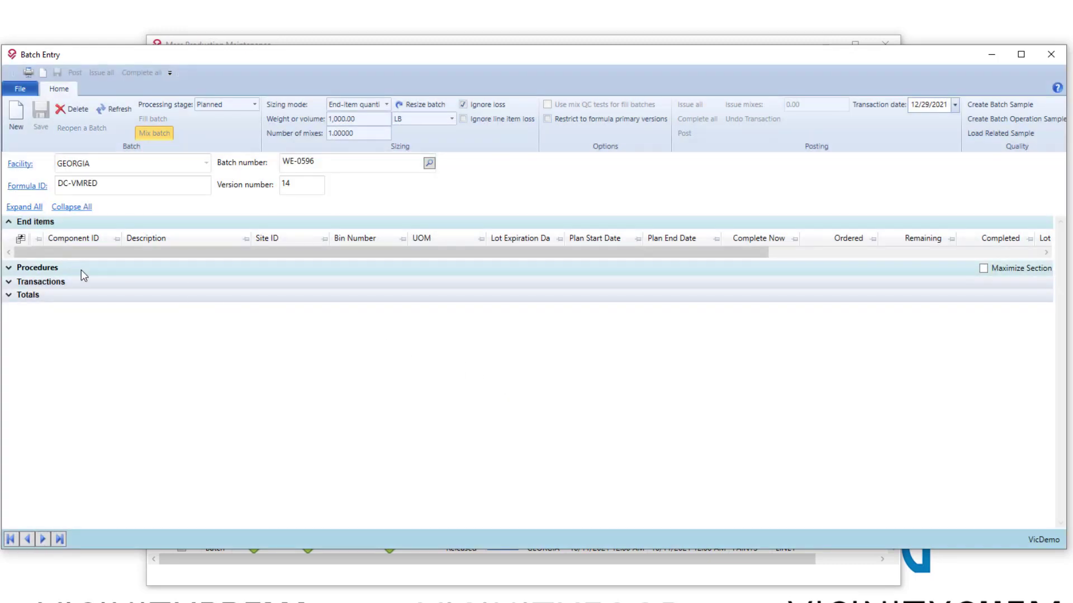
click(53, 270)
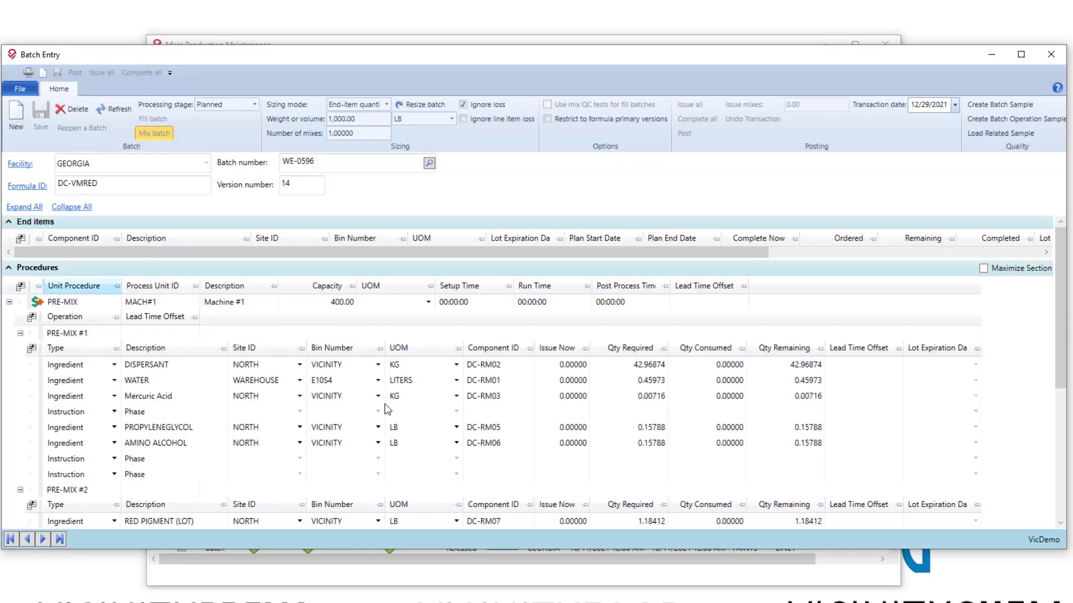
click(1051, 54)
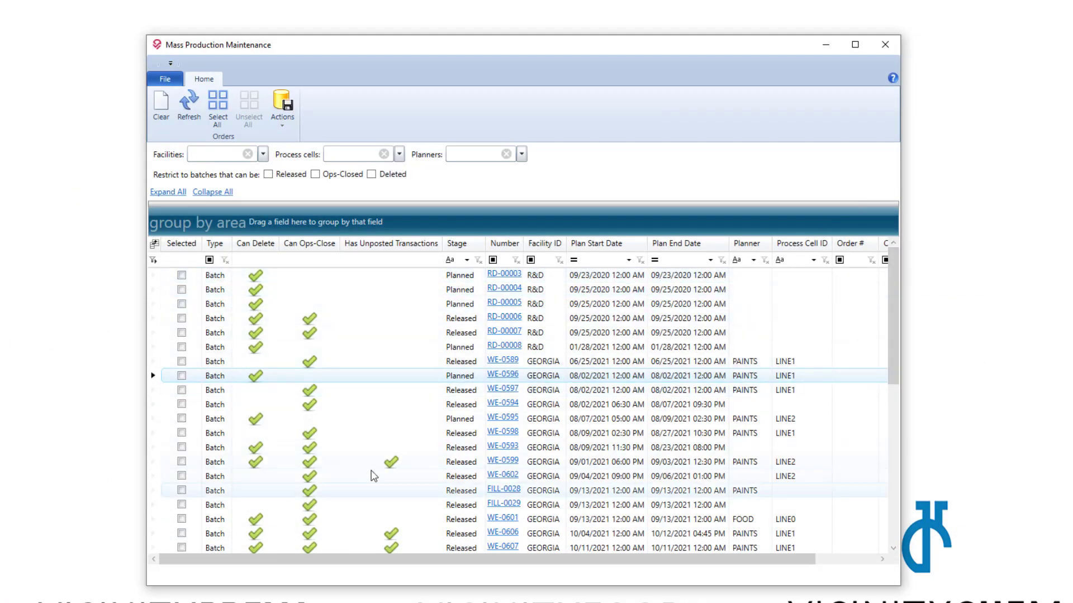
Step: Examine the unposted transactions in the batch entry for WE-0599, and close both the batch entry and Mass Production Maintenance
click(393, 468)
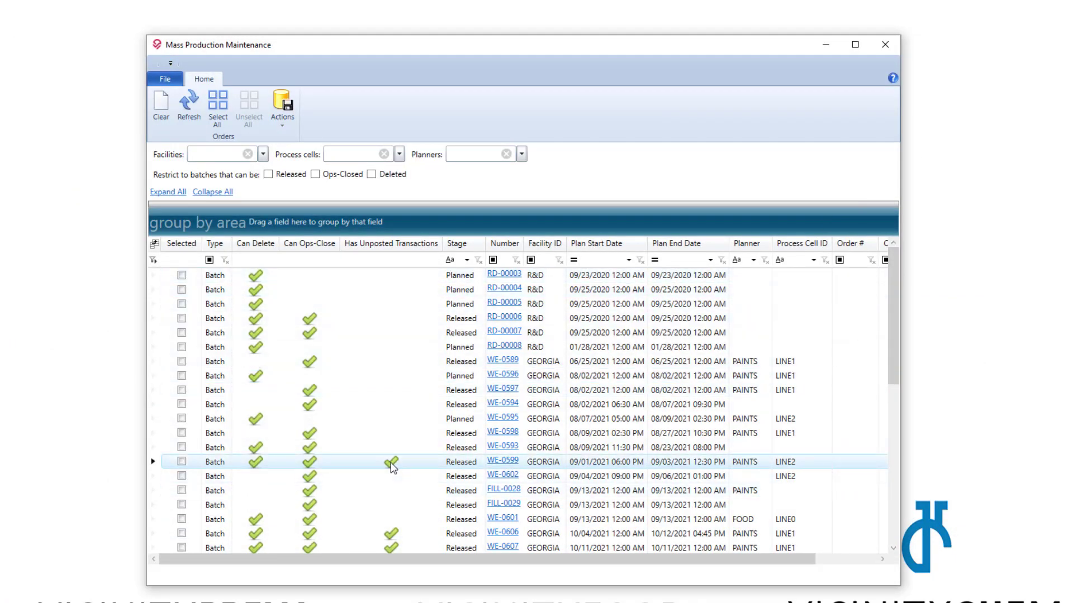
click(503, 463)
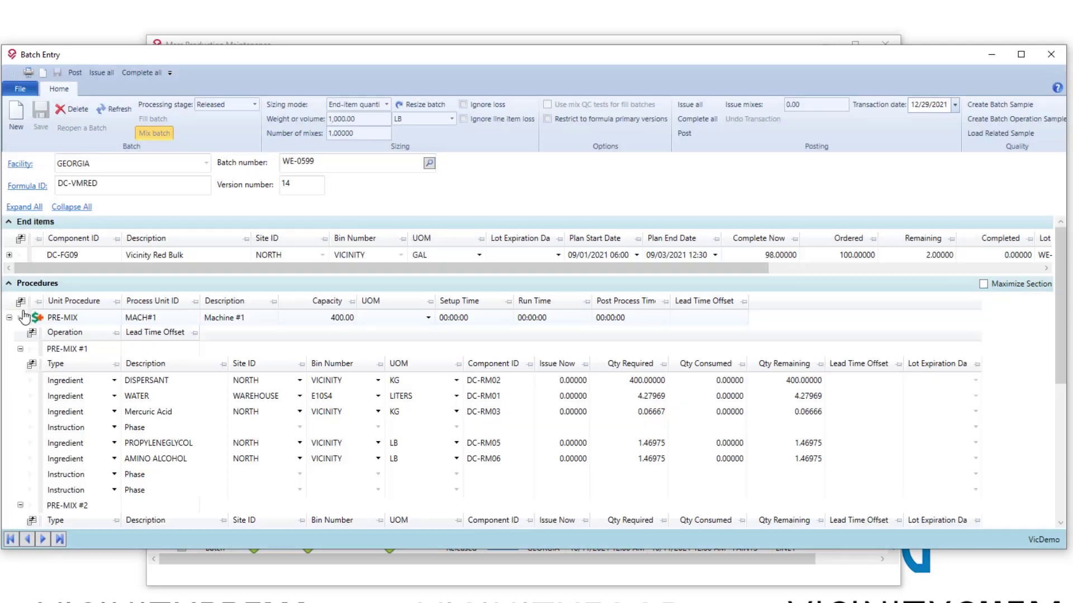
click(13, 282)
click(19, 302)
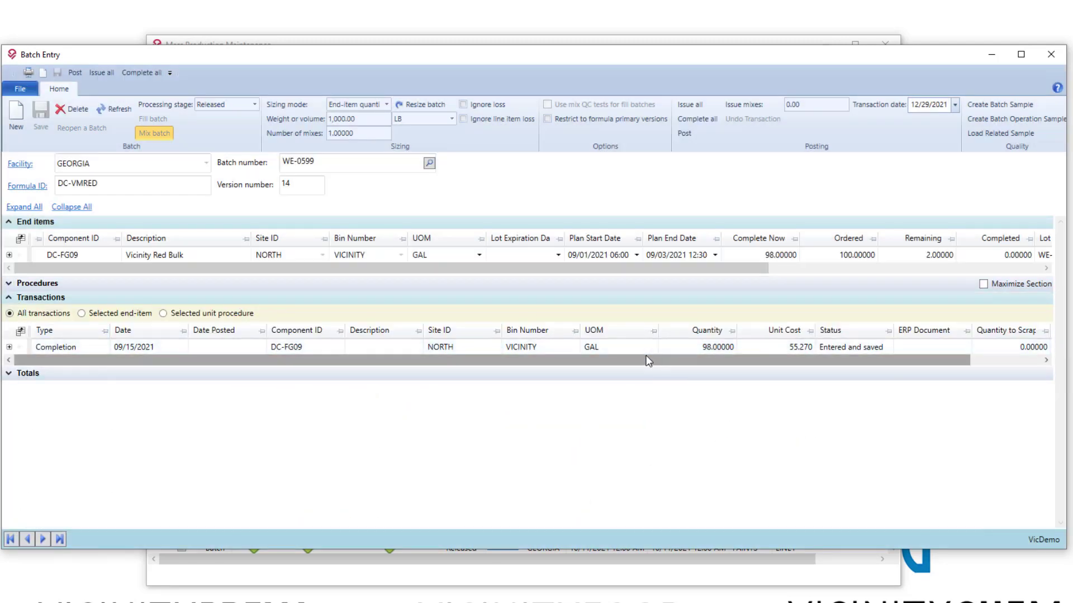
click(1053, 56)
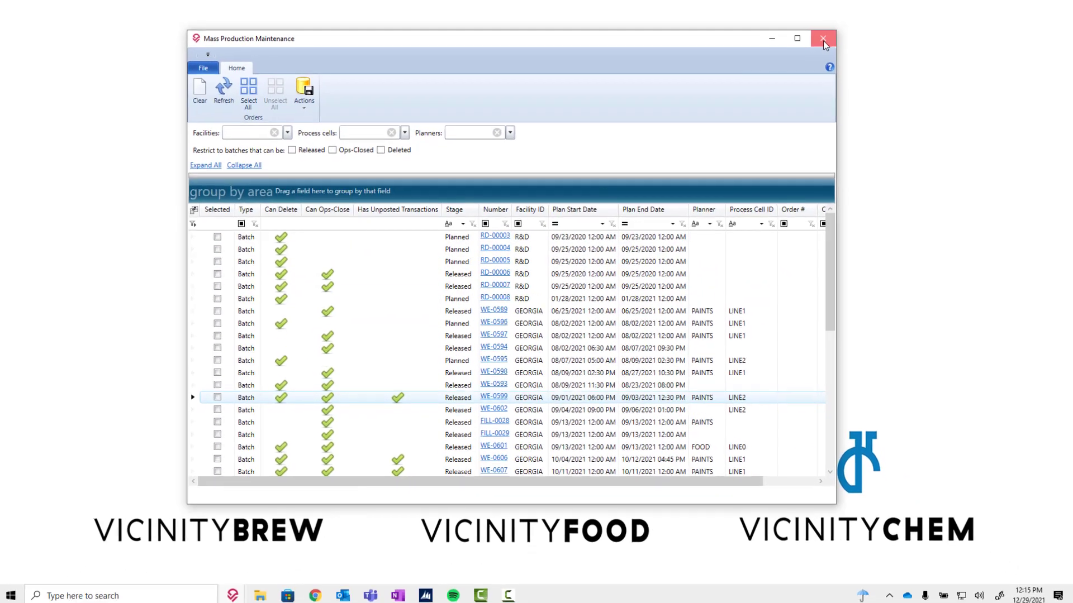
click(885, 44)
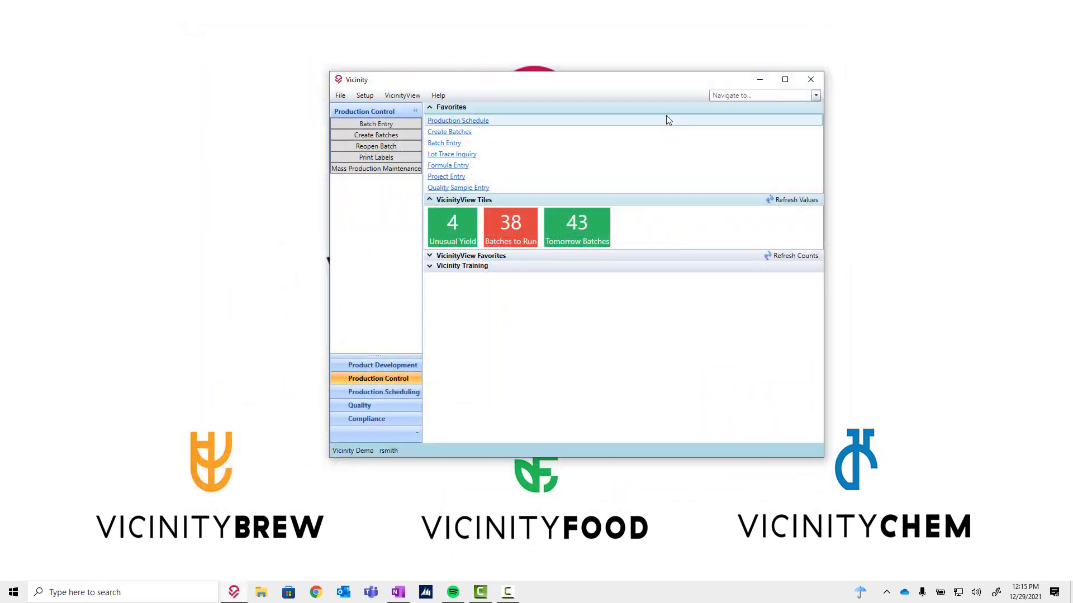